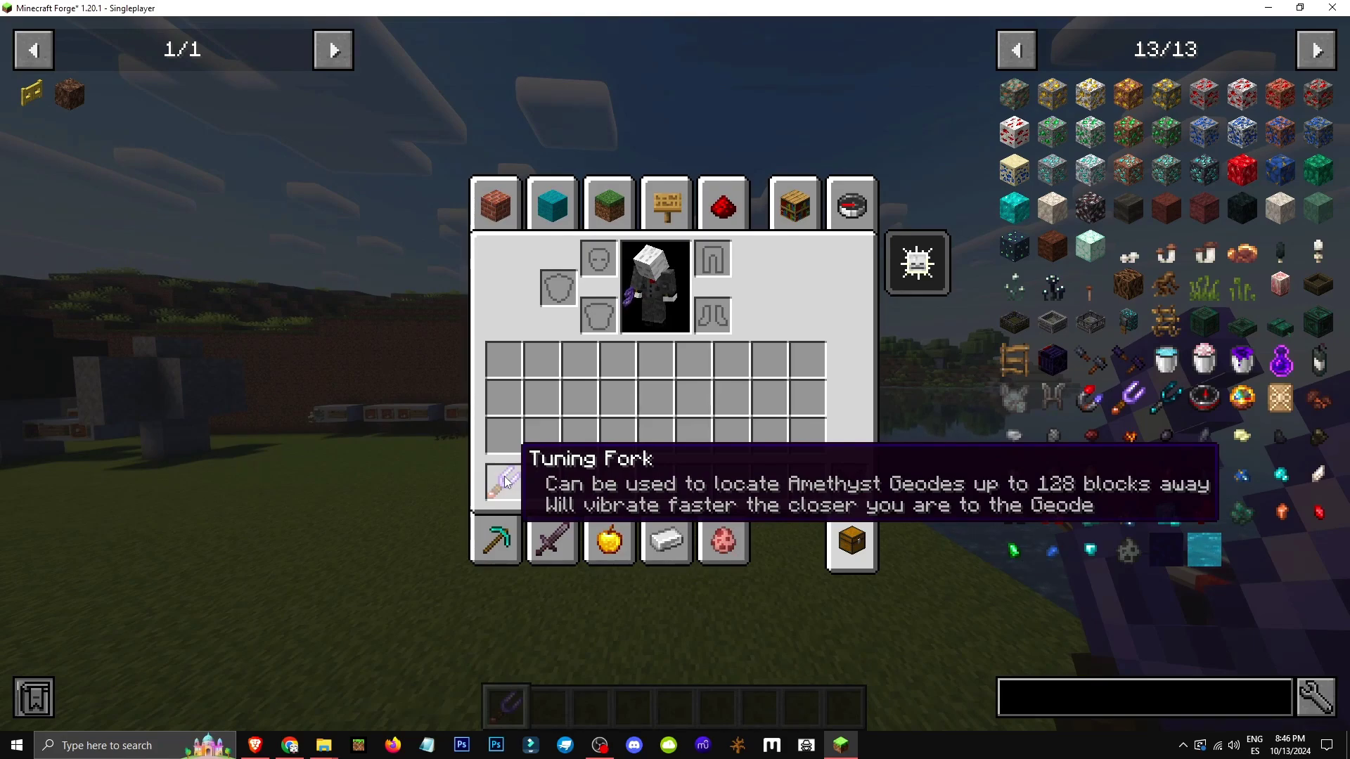
View the Tuning Fork's JEI crafting recipe, then close it and return to the world.
key("r")
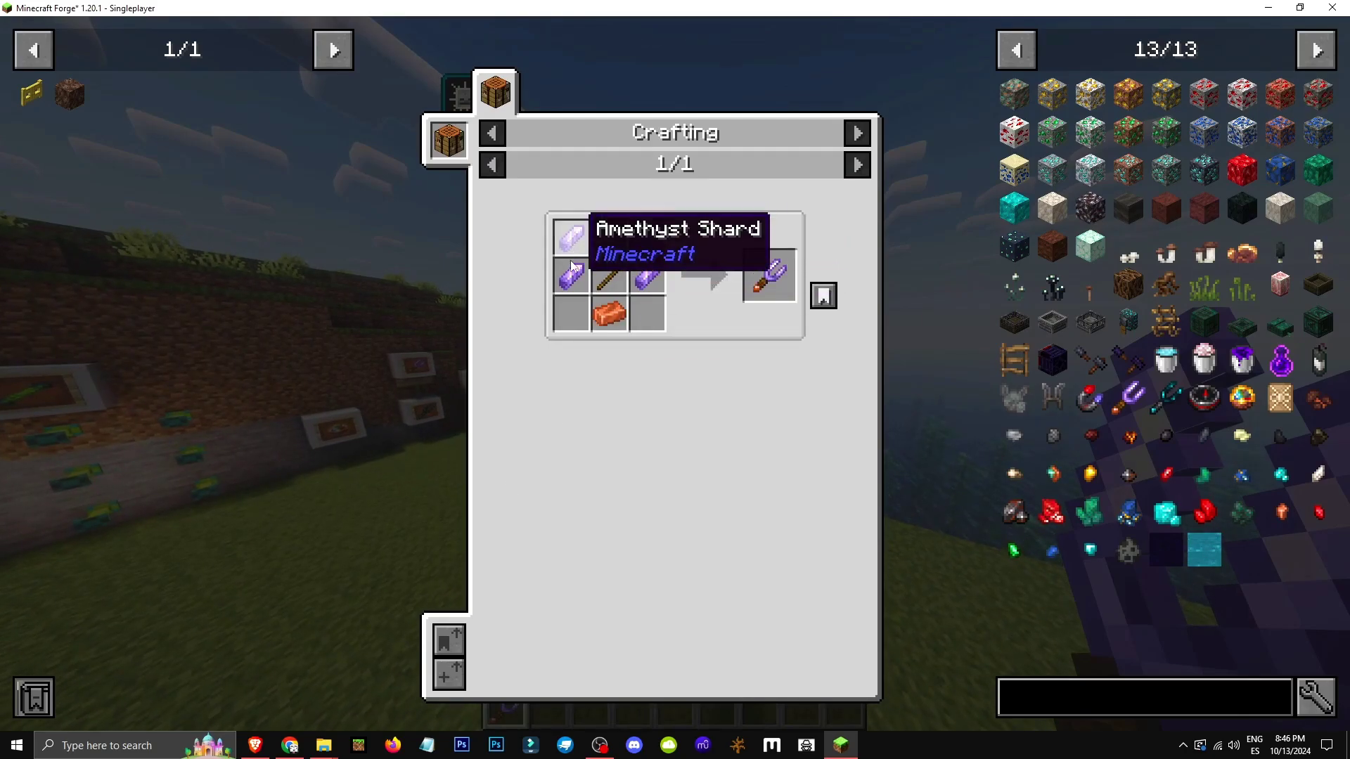
key("Escape")
key("t")
Teleport to coordinates 10000, 100, 10000 in a distant jungle.
key("Escape")
key("F5")
key("F5")
key("F5")
right_click(673, 372)
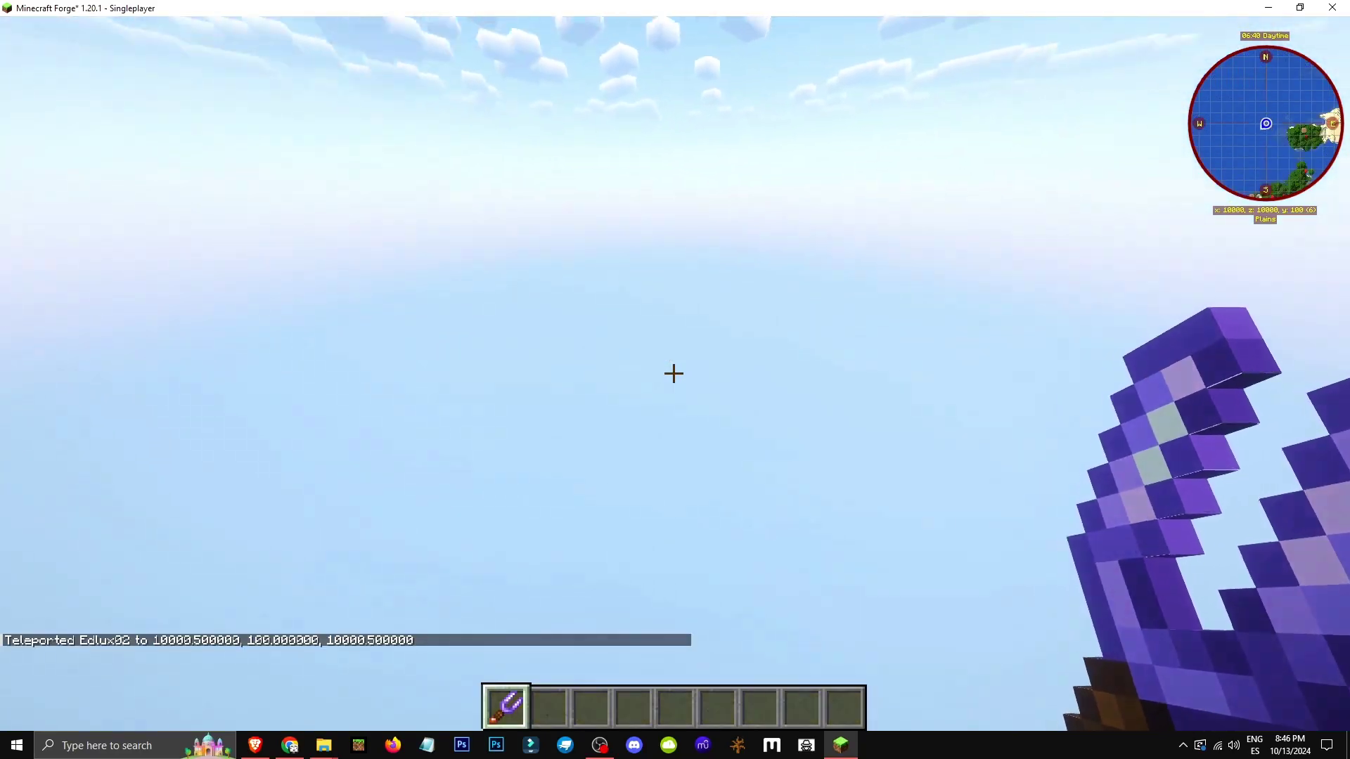
key("F5")
key("F5")
key("F5")
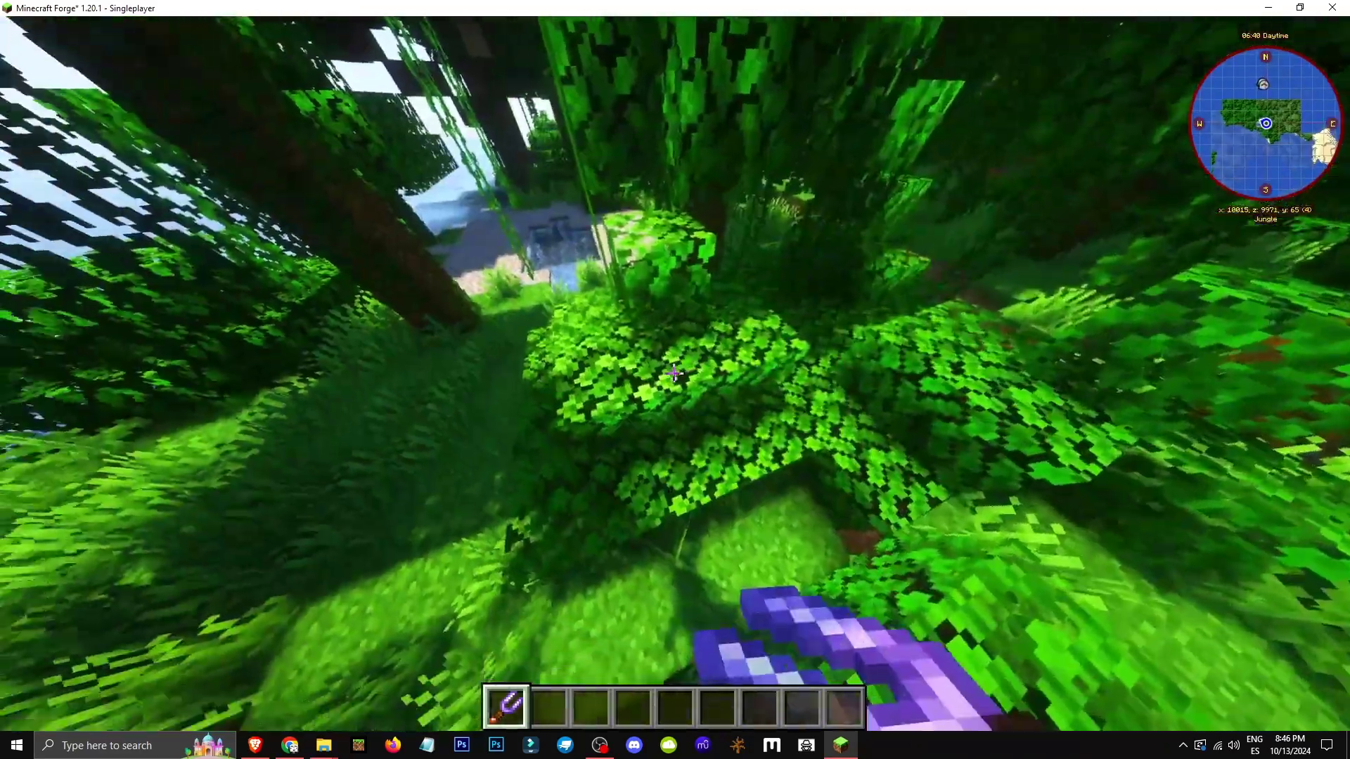
Cross the jungle and ice, descend into the amethyst geode in Spectator, then switch to Creative.
key("w")
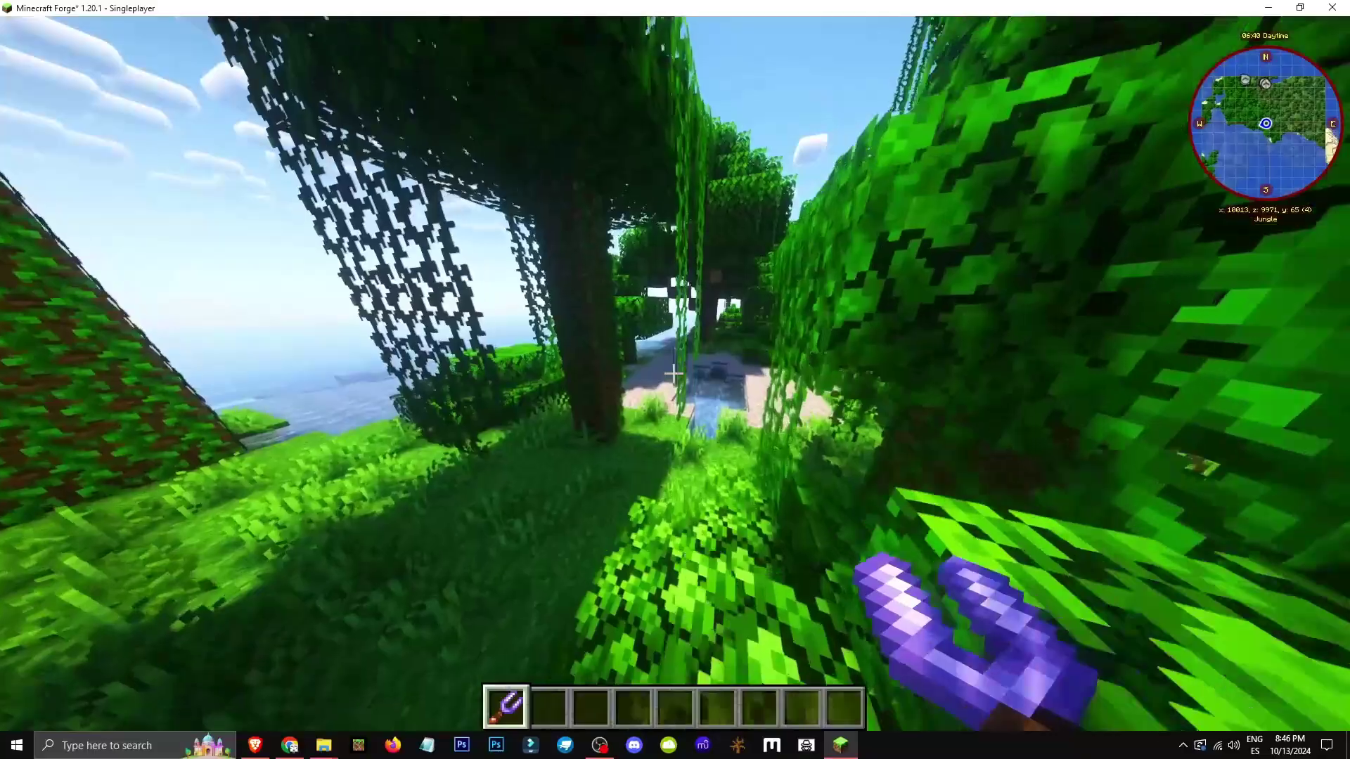
key("w")
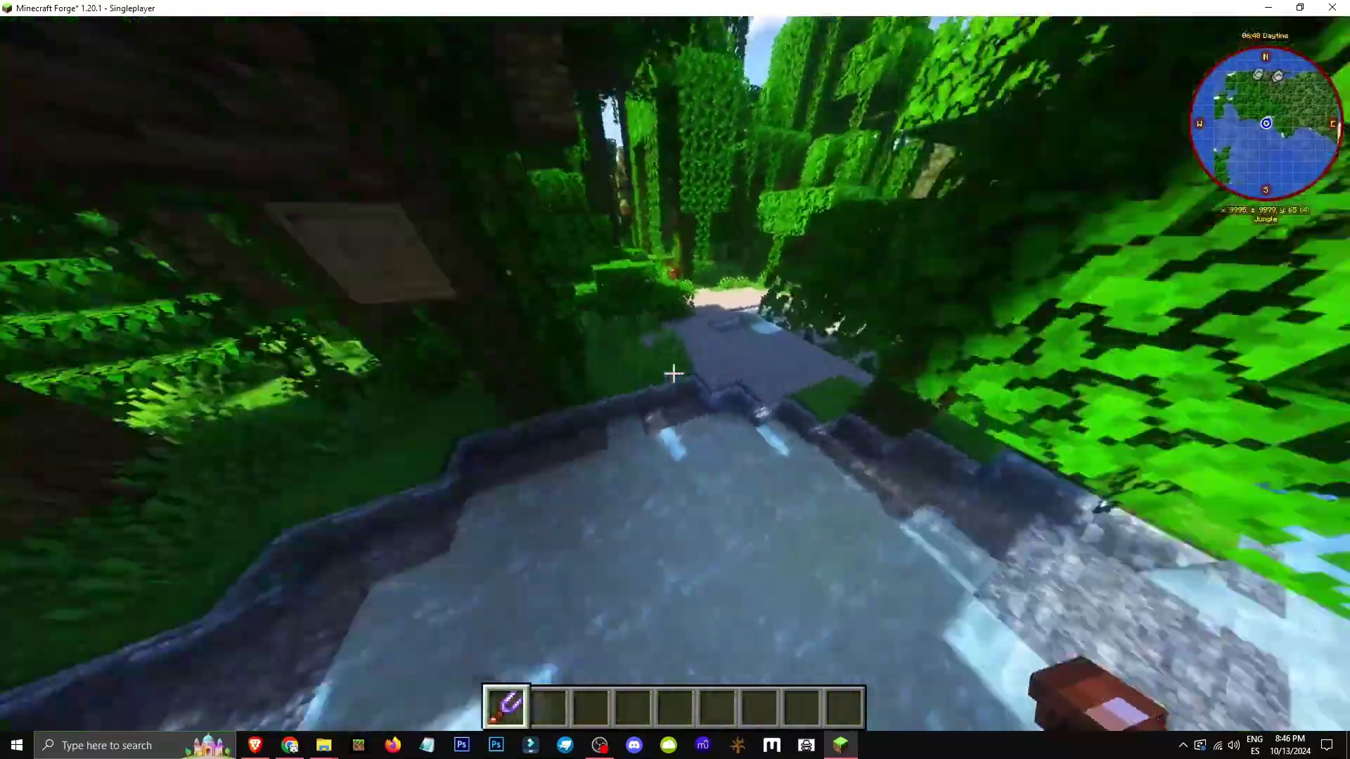
key("w")
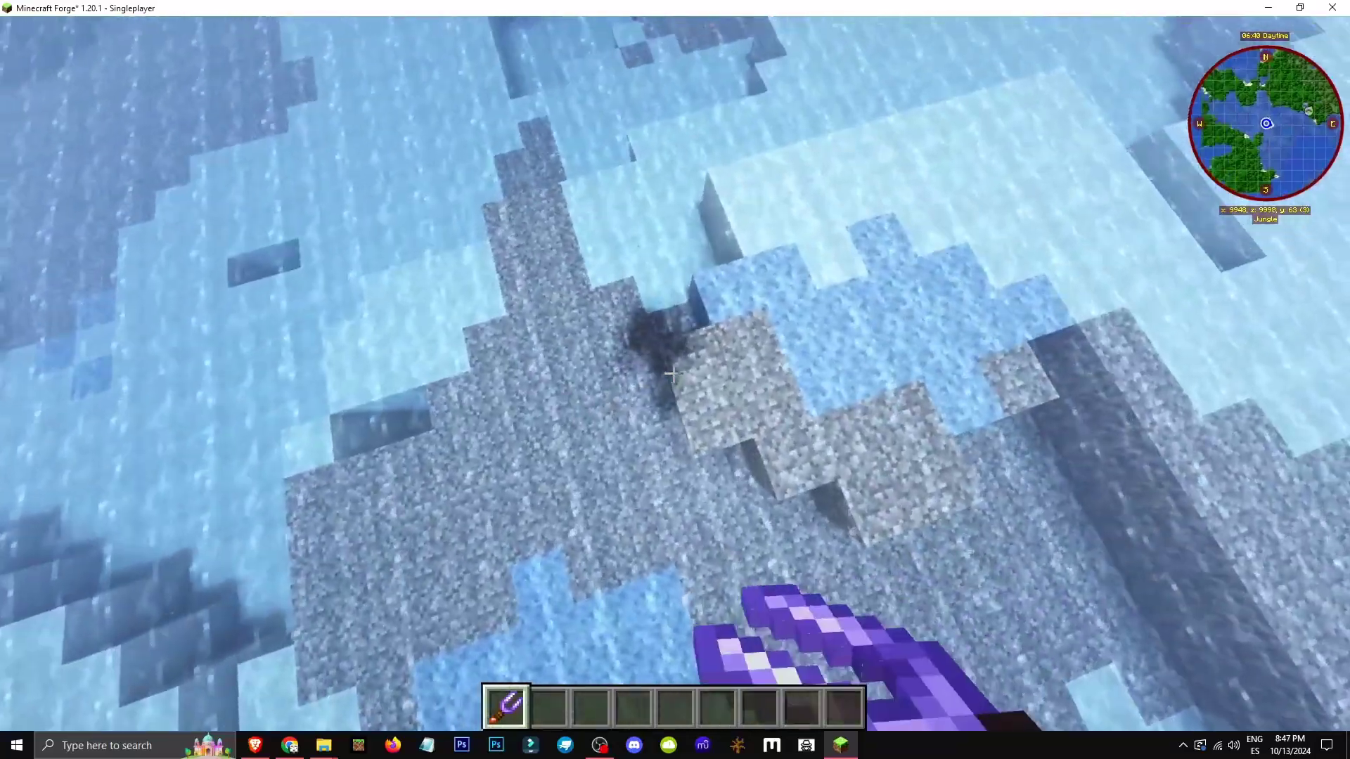
key("F3+F4")
key("F4")
key("F4")
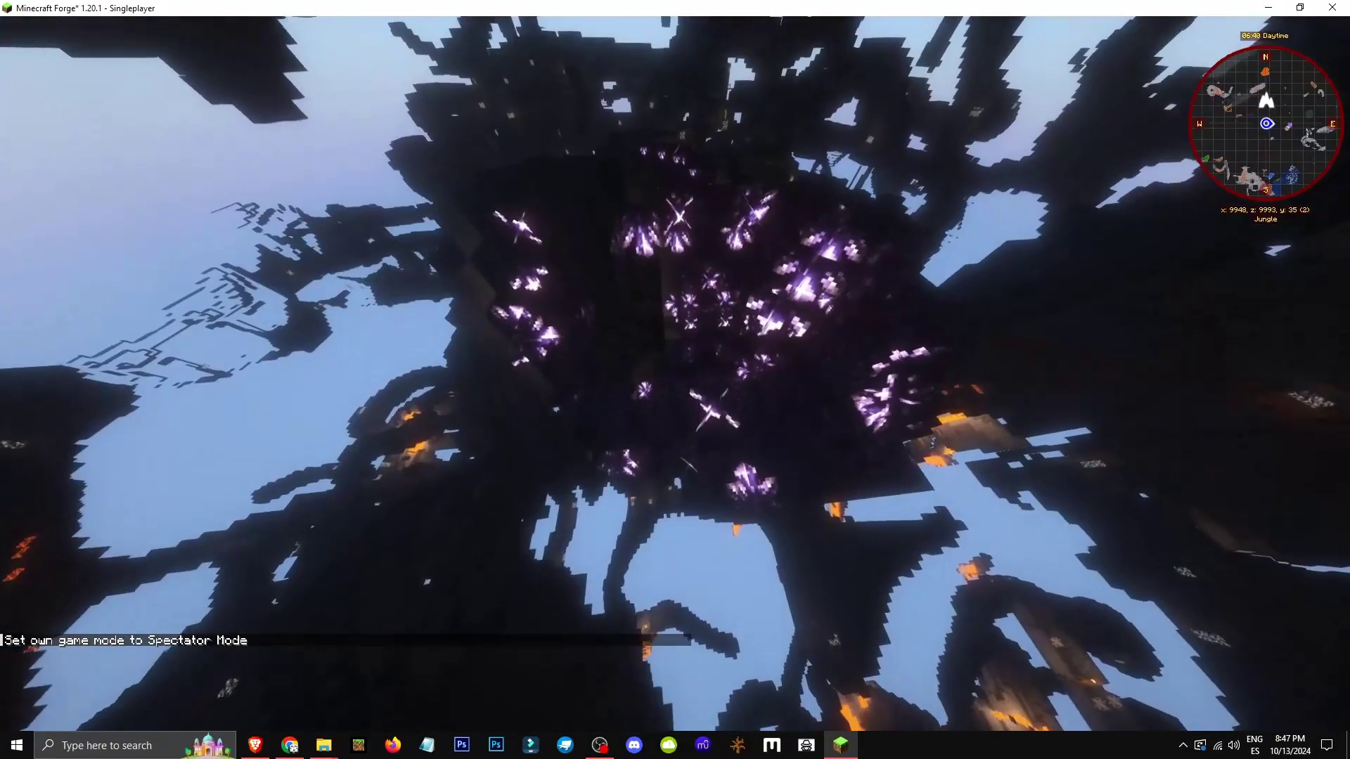
key("F3+n")
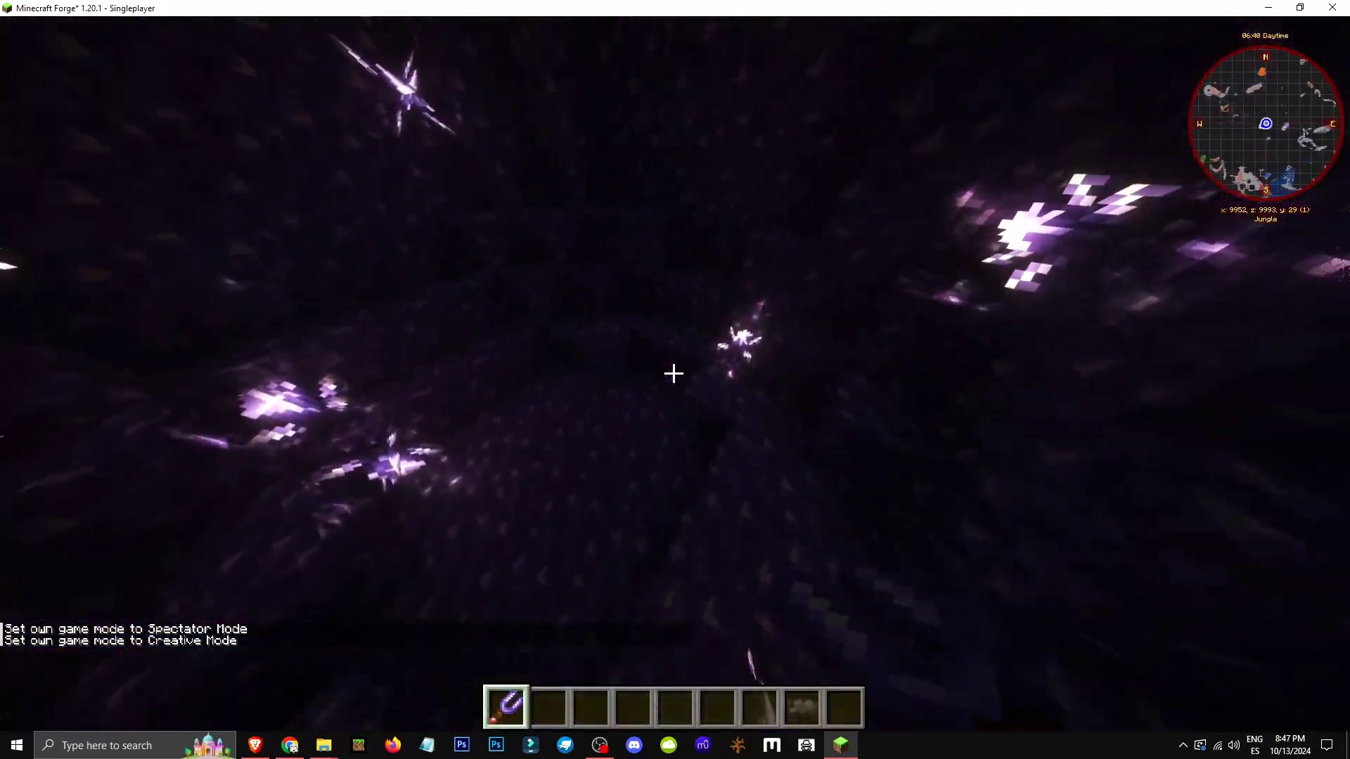